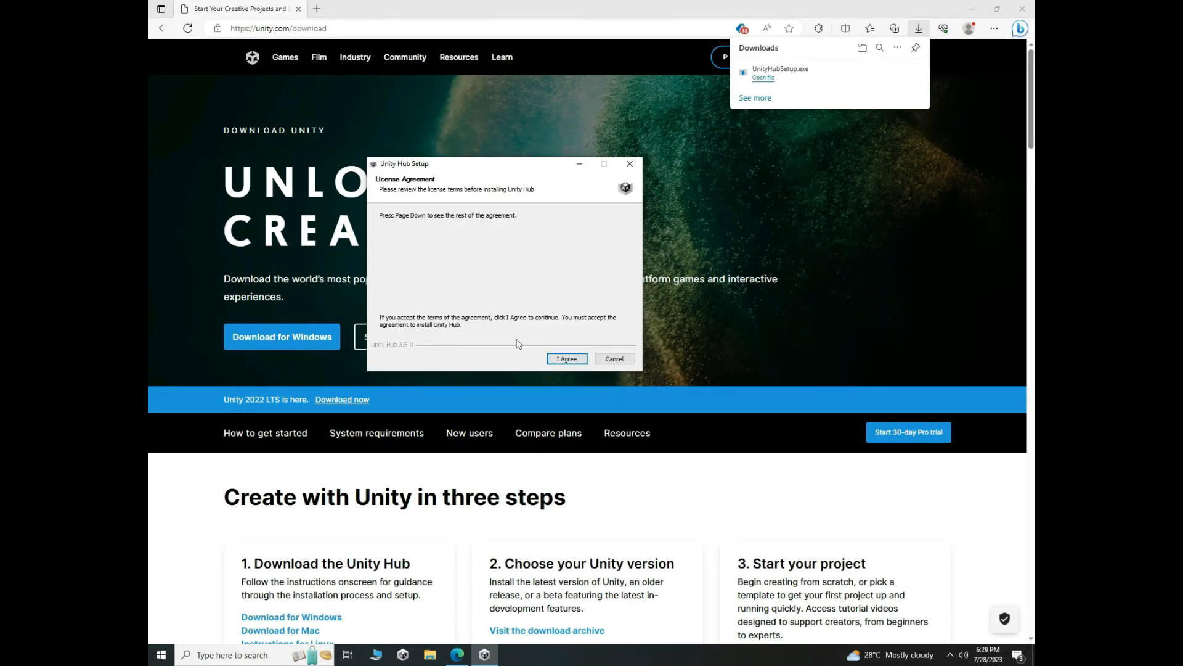
# Accept the Unity Hub license agreement, then exit the setup at the install location stage.
pyautogui.click(569, 361)
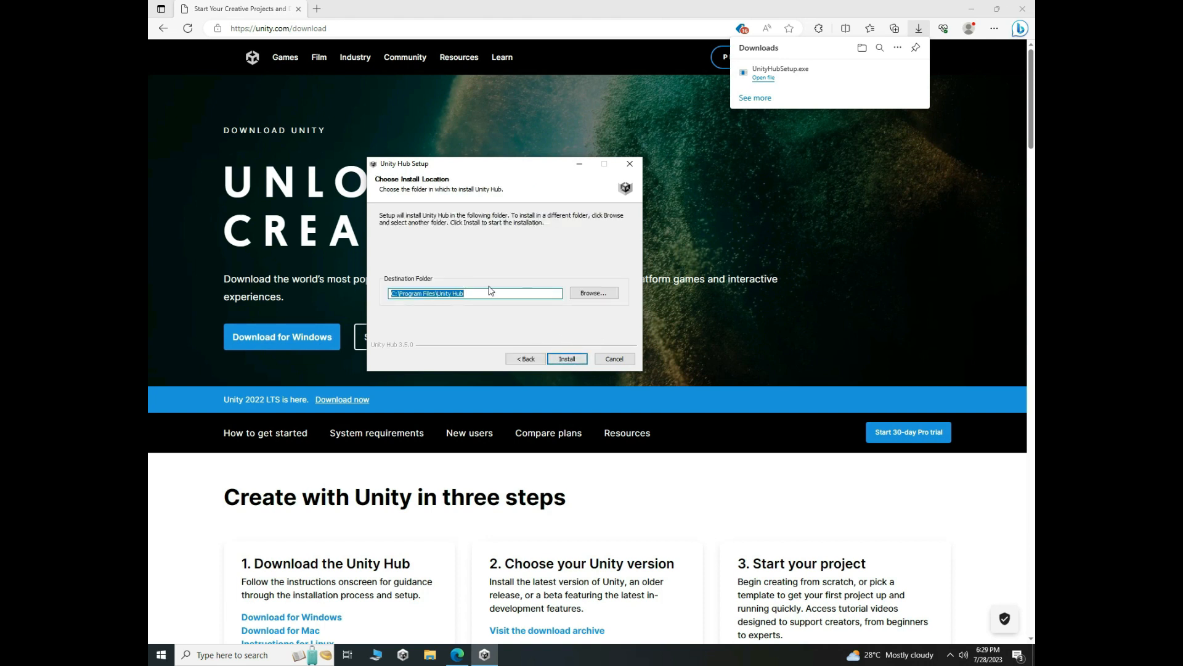
pyautogui.click(634, 164)
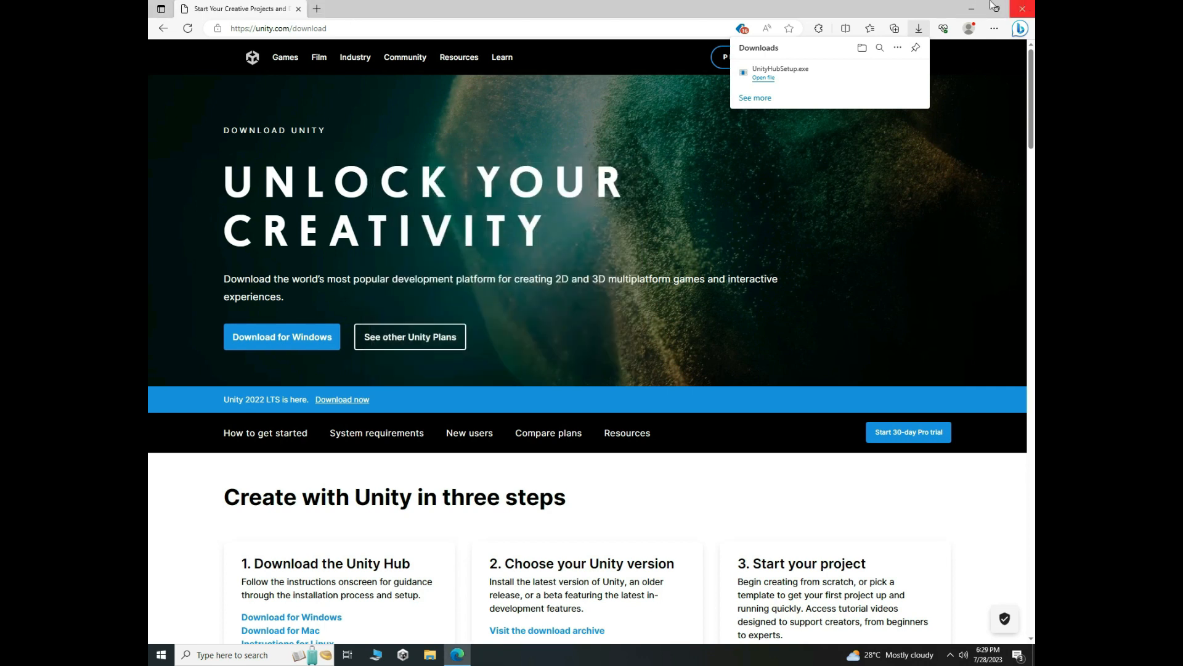
# Switch to the already installed Unity Hub and skip the suggested Unity Editor installation.
pyautogui.click(973, 6)
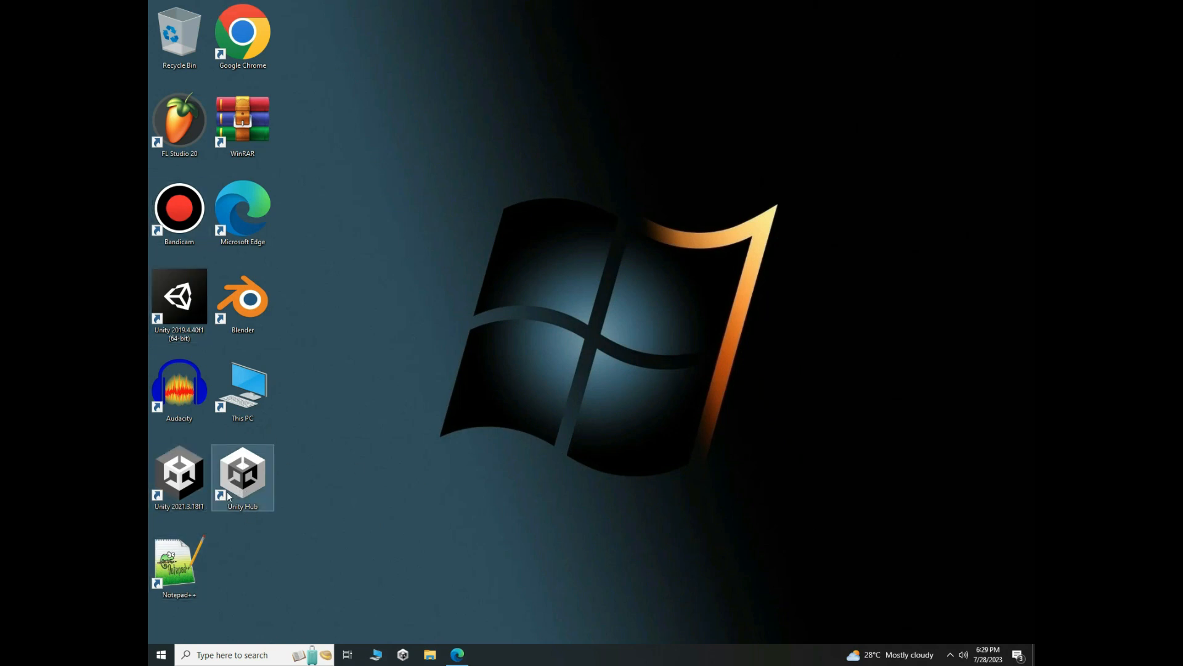
pyautogui.doubleClick(257, 494)
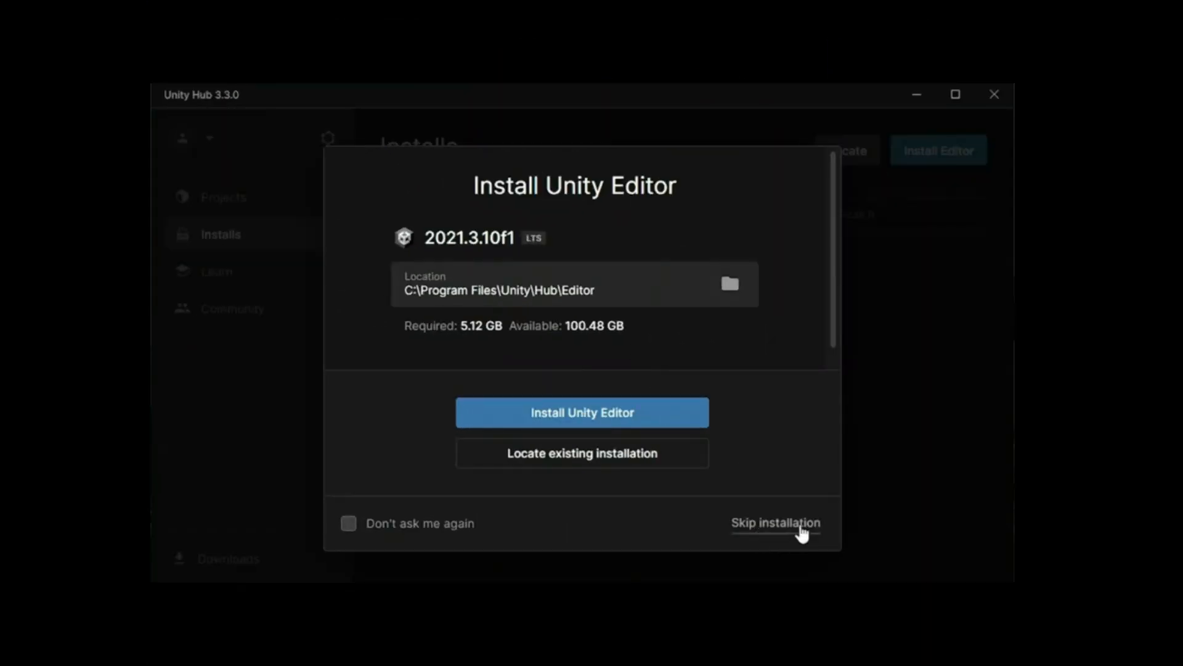
pyautogui.click(795, 523)
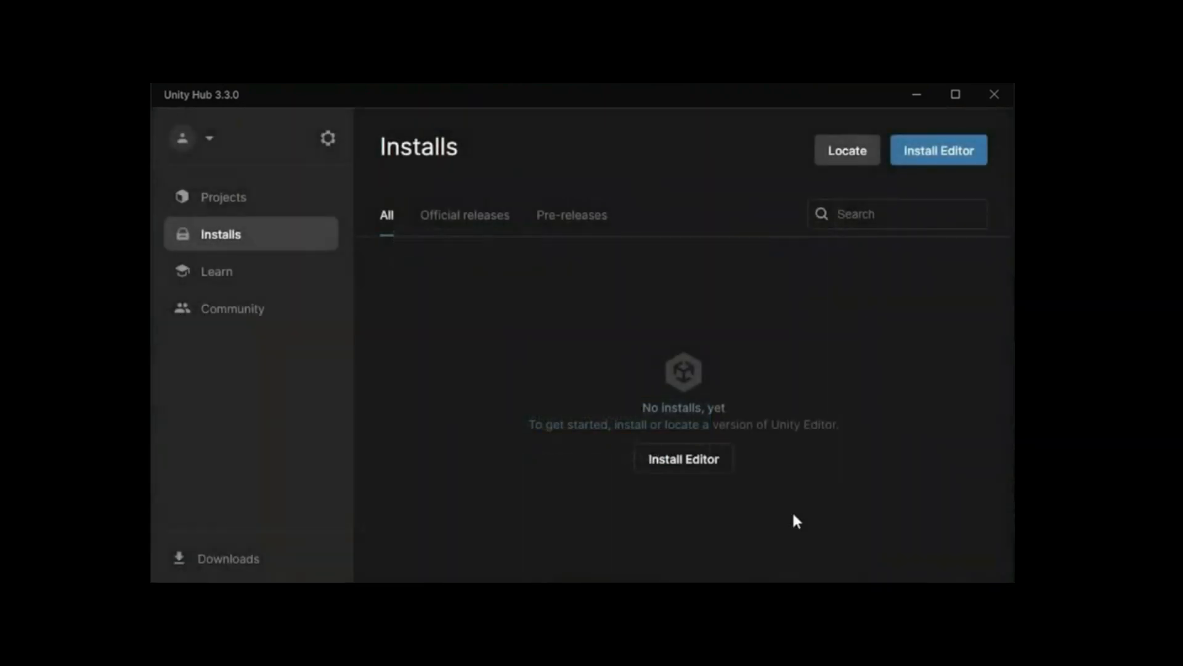
# Start the Unity Hub account sign-in and open the registration form for a new Unity ID.
pyautogui.click(207, 139)
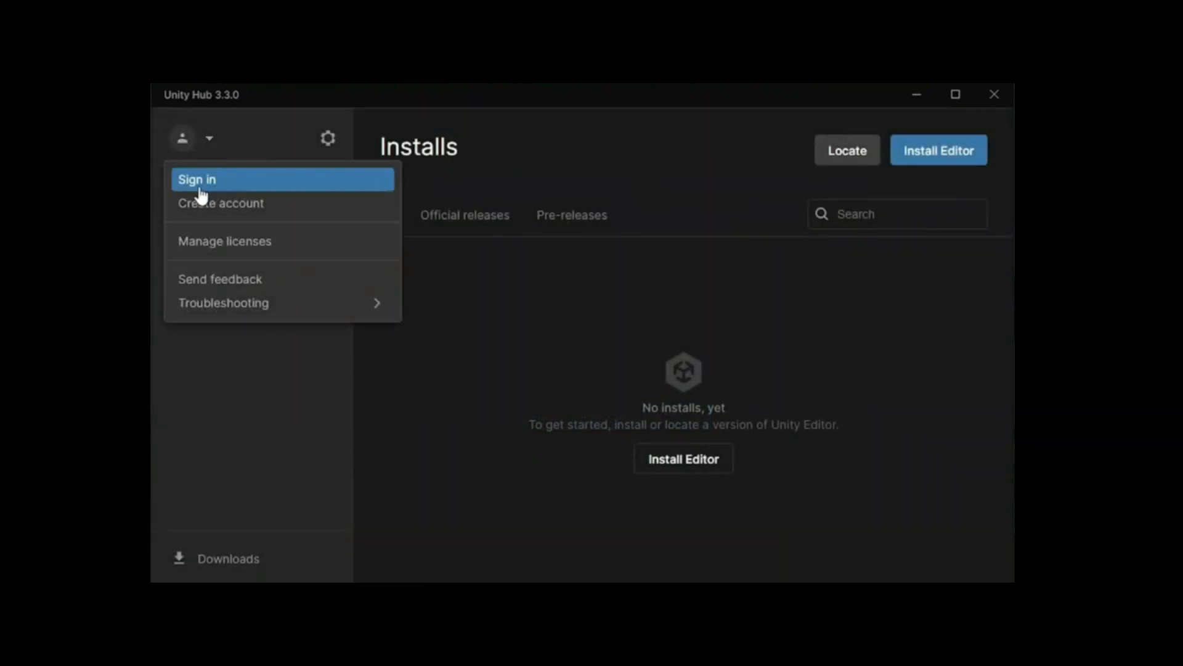
pyautogui.click(238, 183)
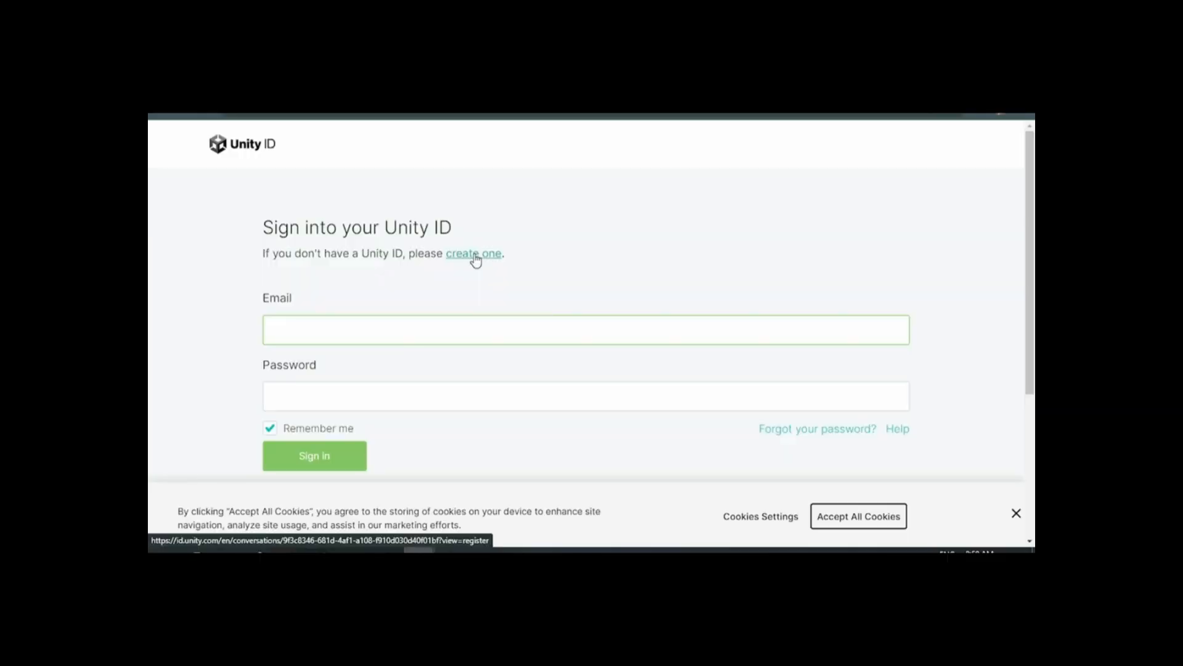
pyautogui.click(474, 254)
# Go through the email, username, password and full name fields of the Unity ID registration form.
pyautogui.click(278, 310)
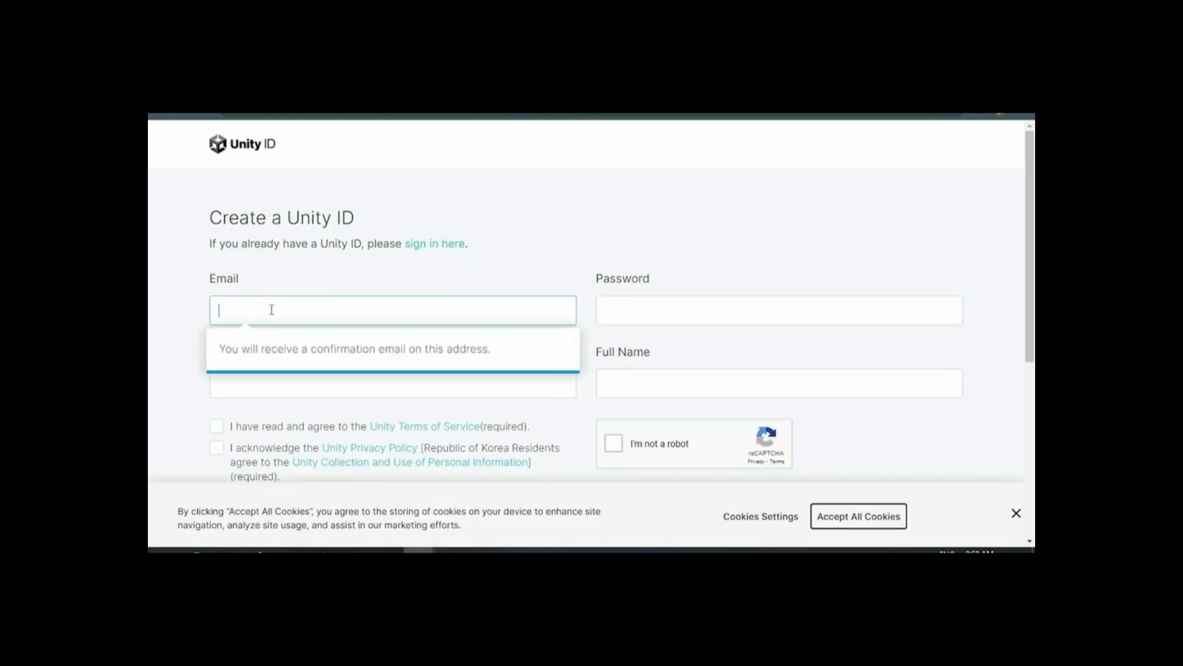
pyautogui.click(274, 393)
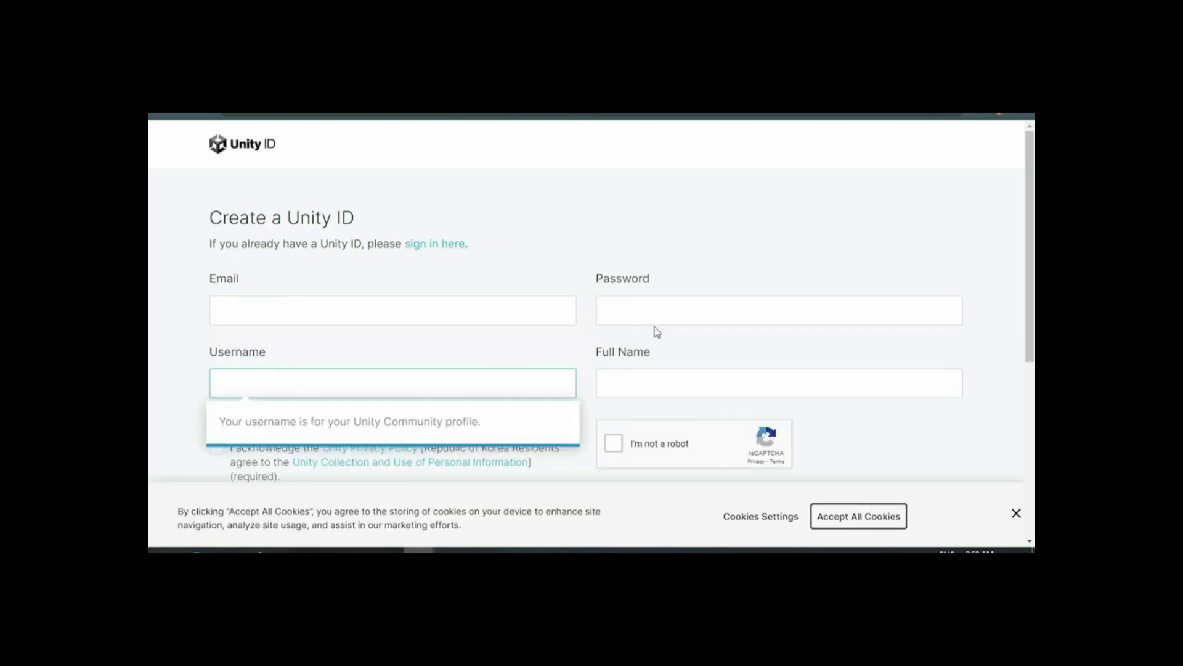
pyautogui.click(681, 316)
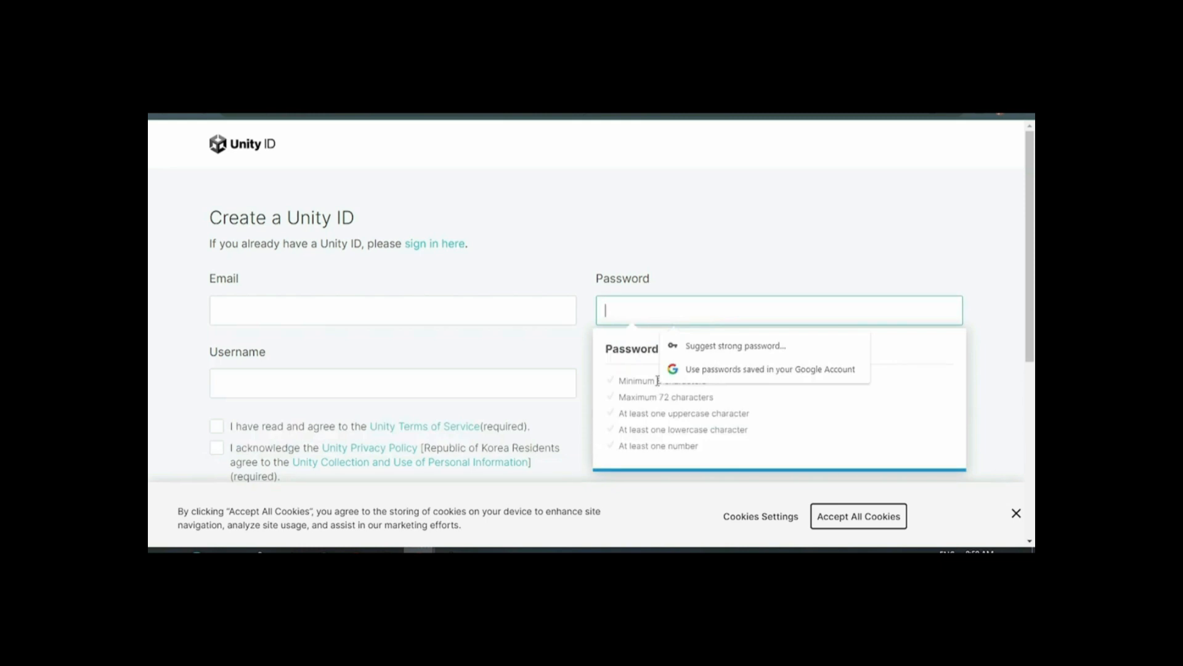
pyautogui.click(721, 400)
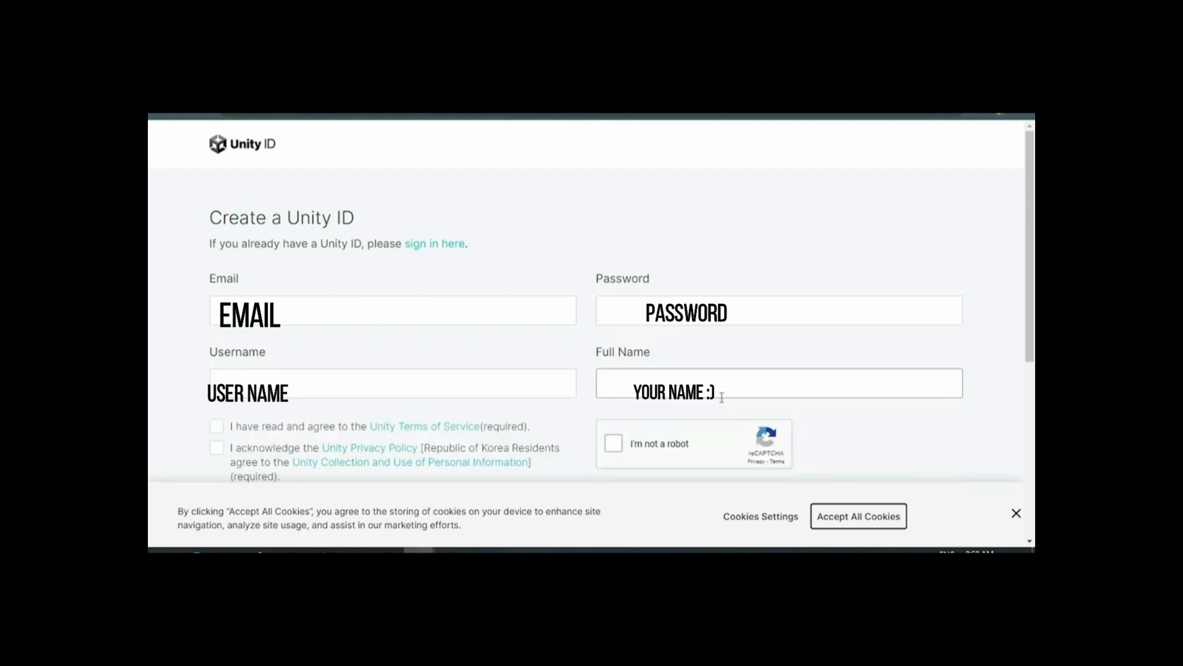
# Agree to the Unity Terms of Service and Privacy Policy, and submit the Unity ID registration.
pyautogui.scroll(-1, 722, 397)
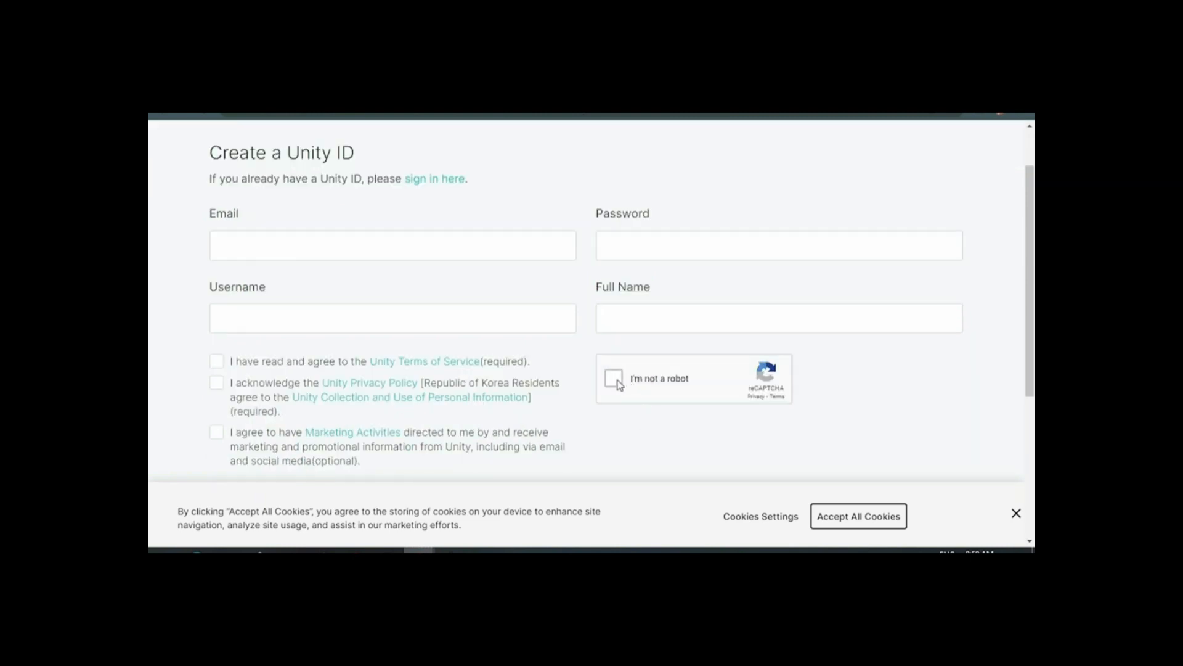
pyautogui.click(216, 362)
pyautogui.scroll(-4, 179, 367)
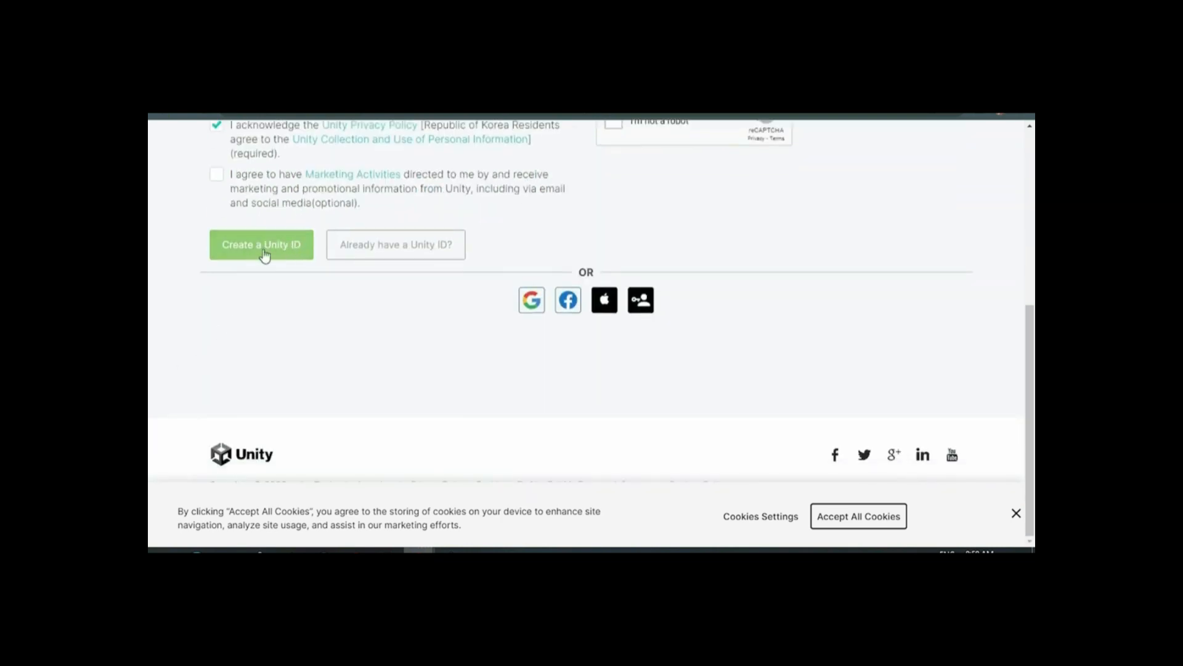
pyautogui.click(265, 255)
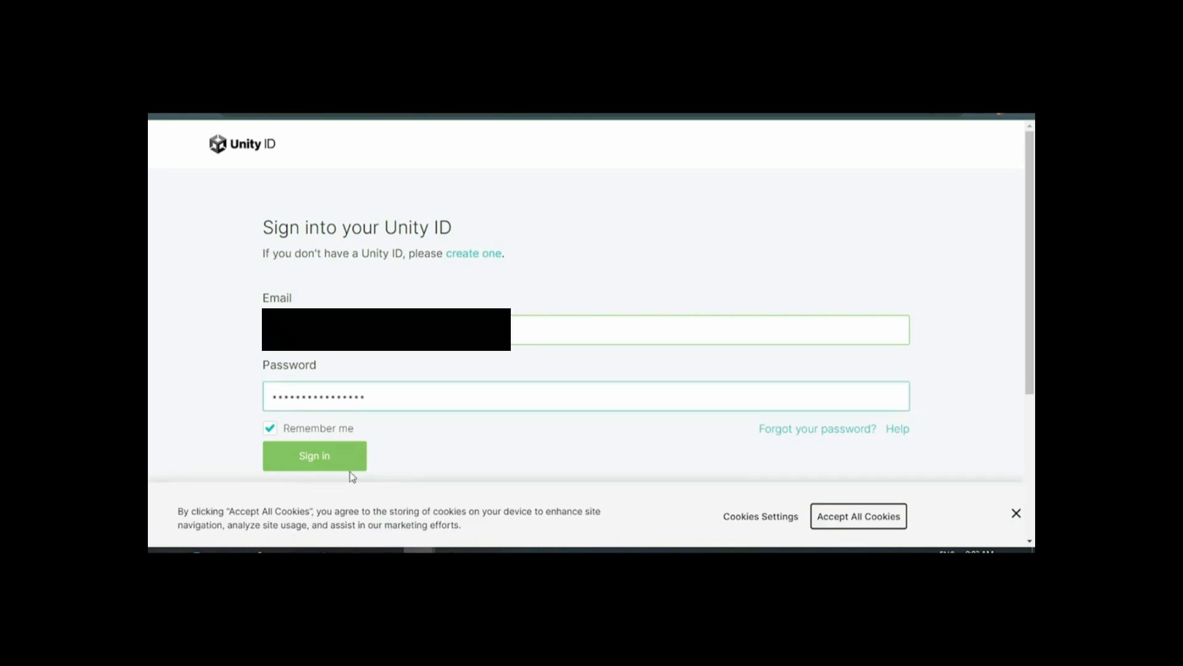
# Submit the completed Unity ID sign-in form and allow the browser to open Unity Hub.
pyautogui.click(322, 455)
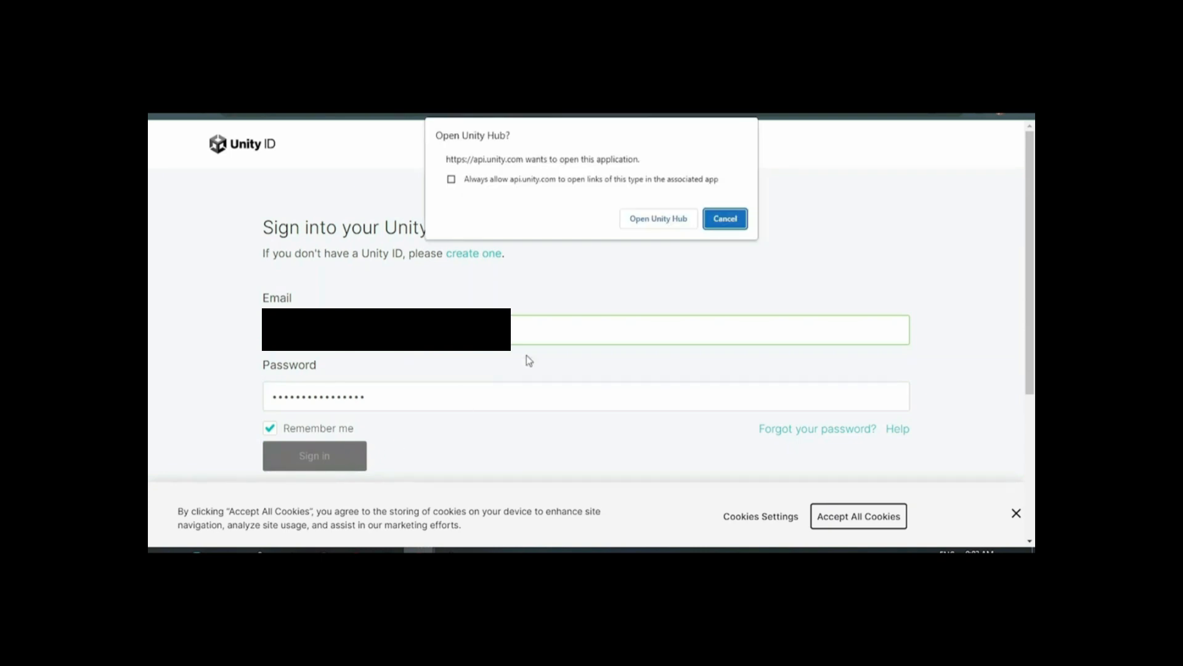
pyautogui.click(659, 220)
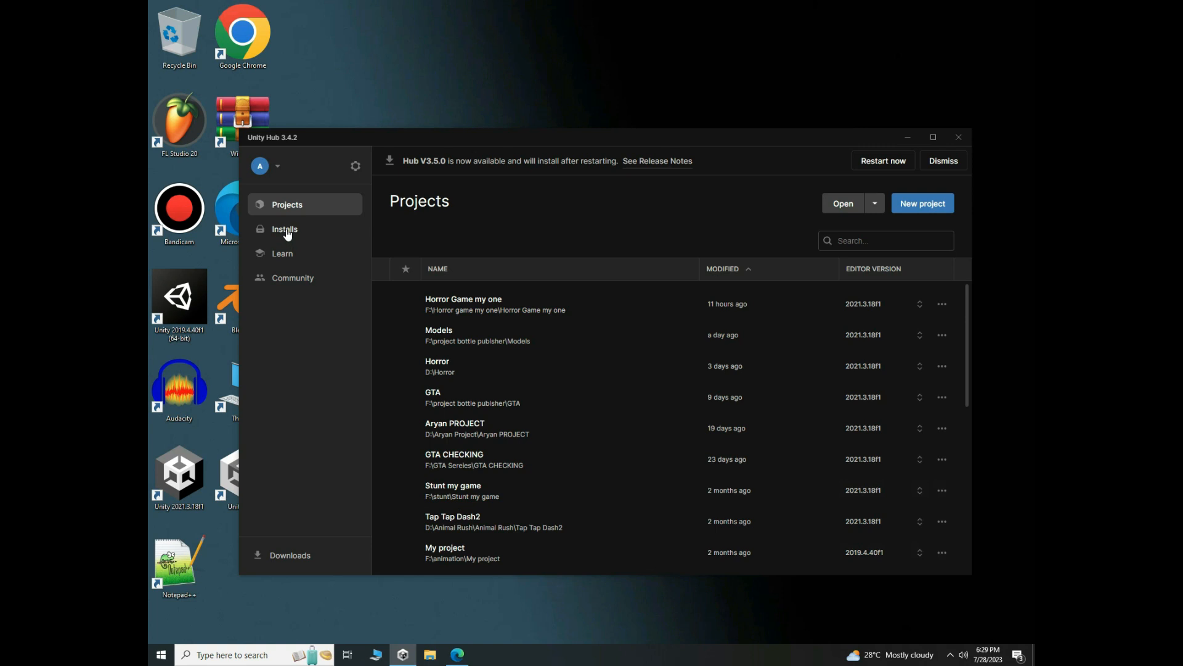
# Choose Unity 2021.3.29f1 LTS for a new editor installation and add Android Build Support with OpenJDK and Android SDK & NDK Tools.
pyautogui.click(321, 231)
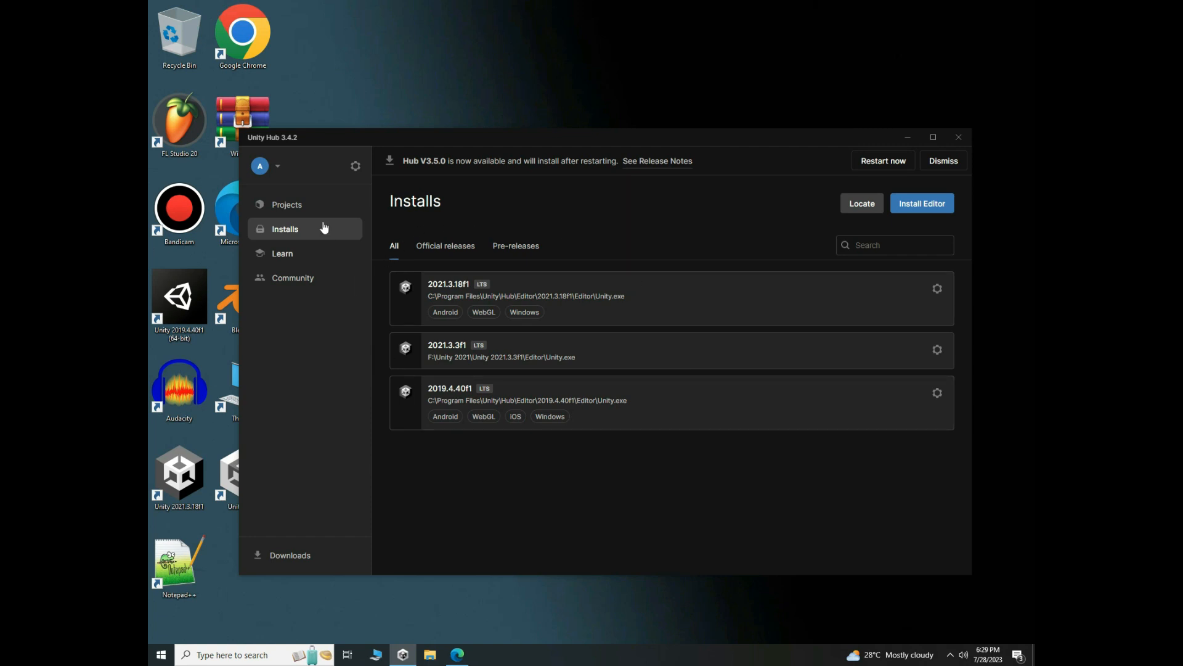
pyautogui.click(931, 204)
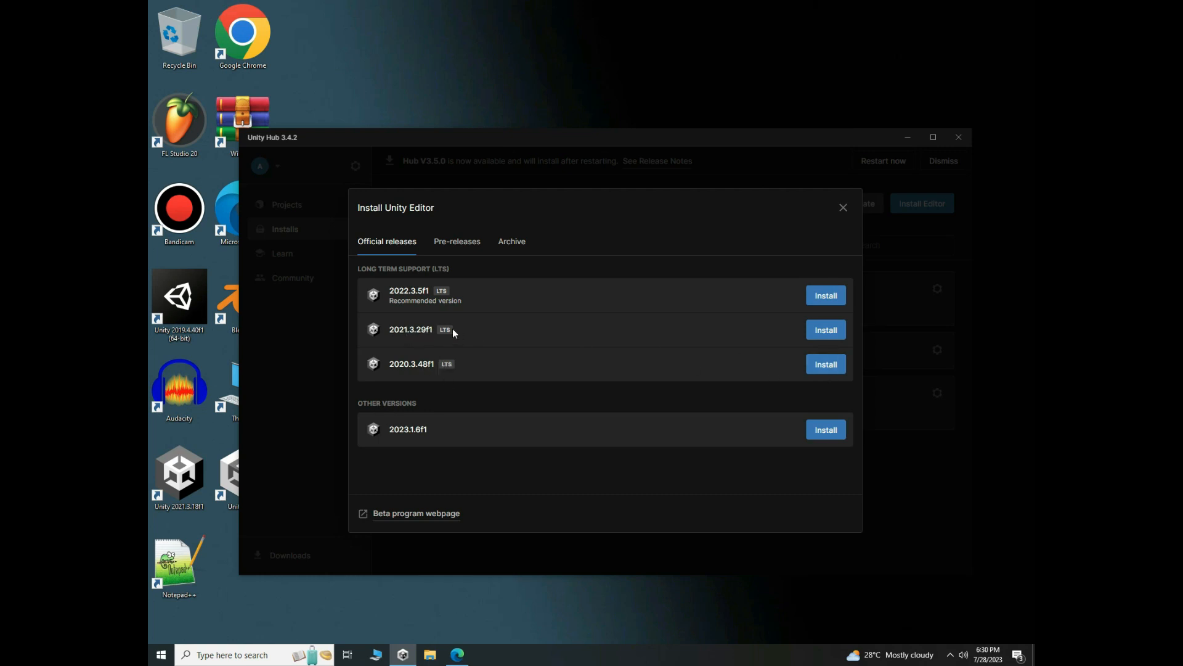
pyautogui.click(826, 330)
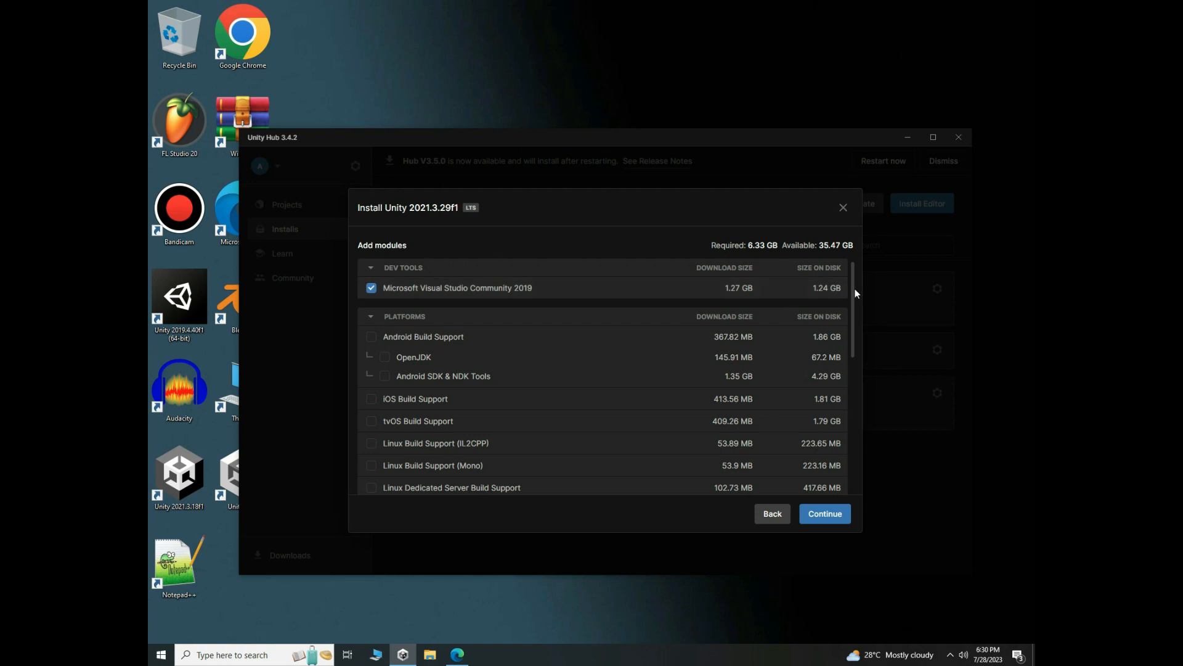
pyautogui.moveTo(855, 288)
pyautogui.mouseDown()
pyautogui.moveTo(852, 304)
pyautogui.moveTo(854, 285)
pyautogui.mouseUp()
pyautogui.click(372, 338)
pyautogui.click(372, 400)
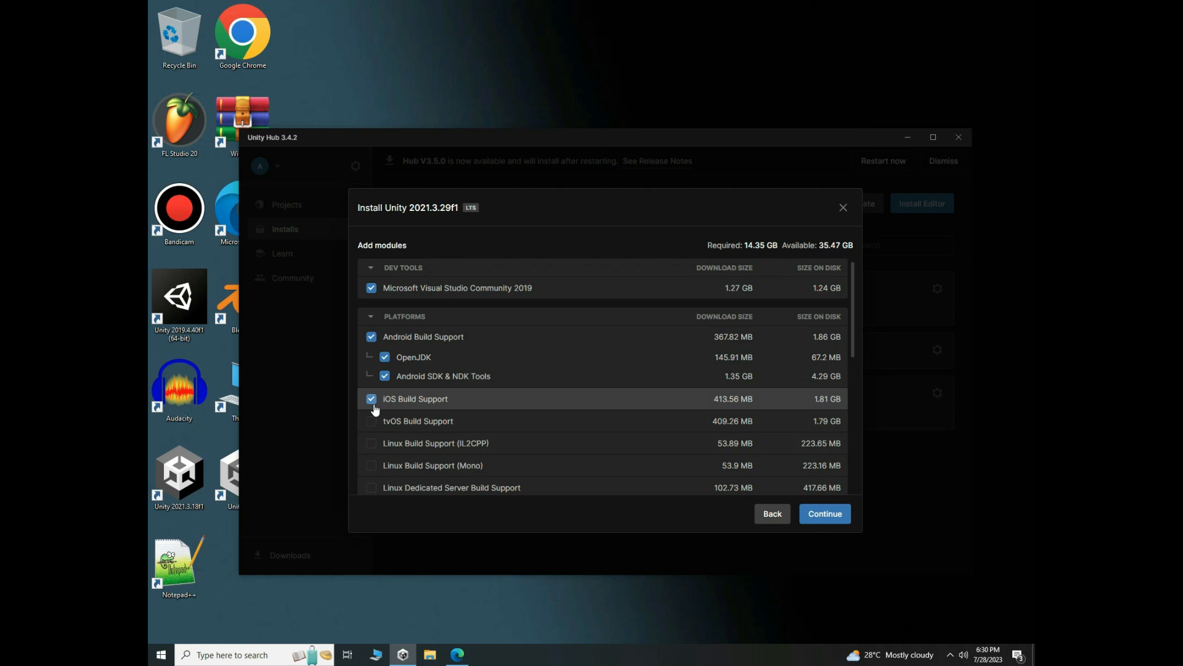
pyautogui.click(372, 399)
pyautogui.scroll(-1, 854, 346)
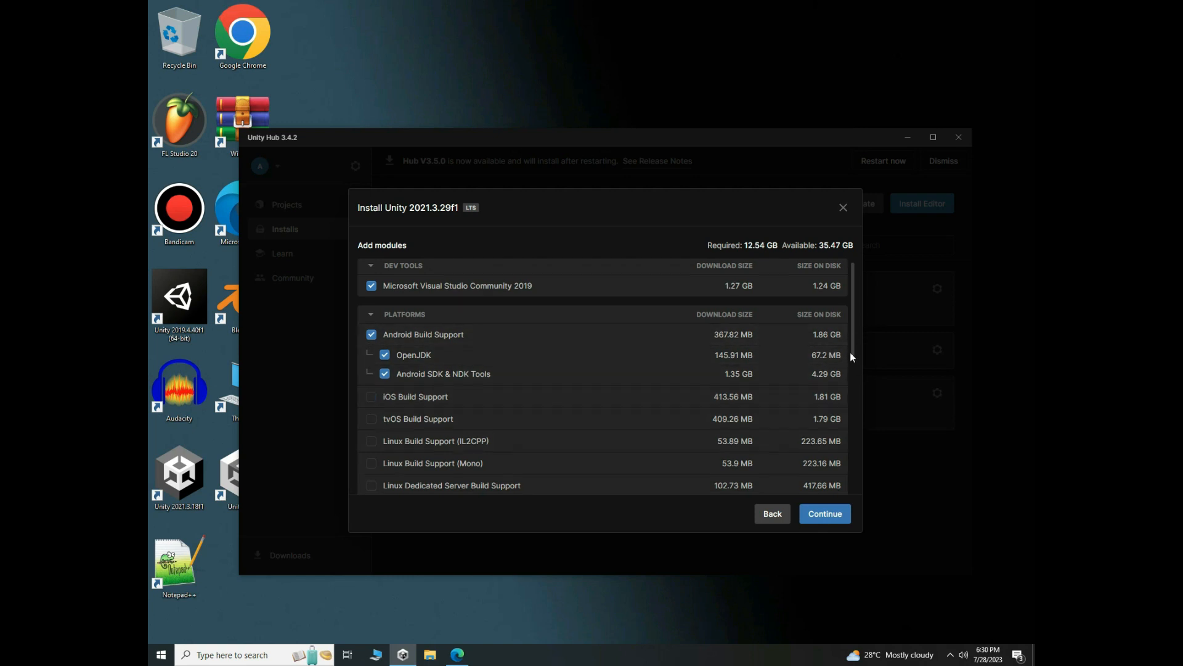
pyautogui.moveTo(851, 356); pyautogui.dragTo(857, 483)
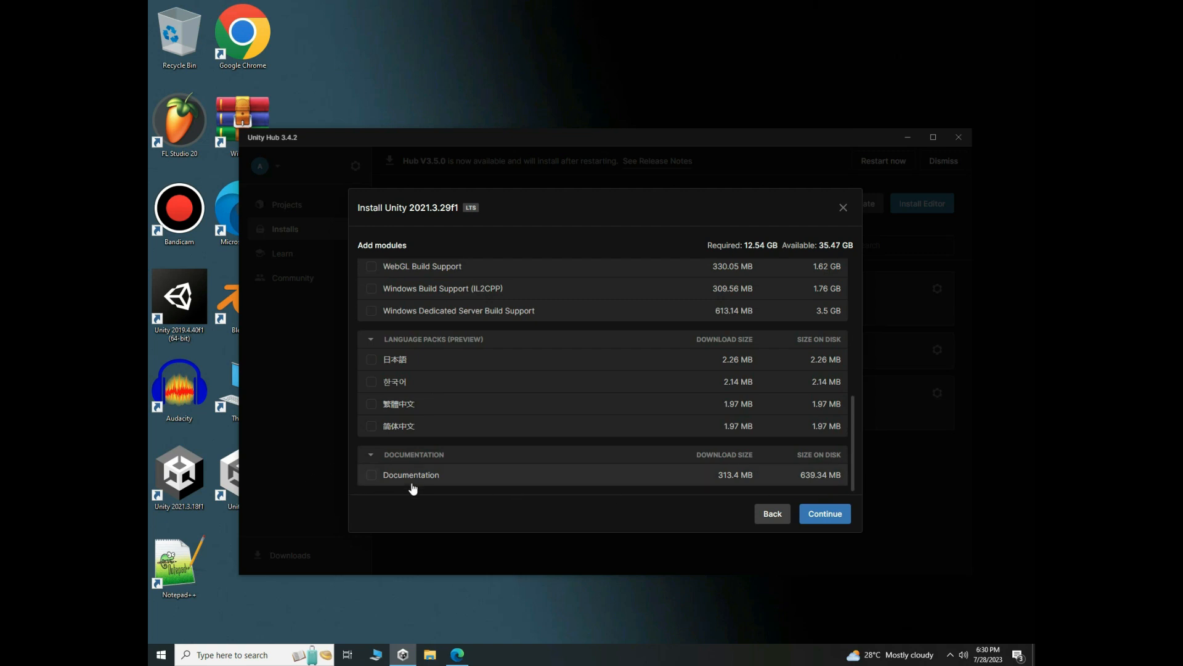
pyautogui.click(372, 476)
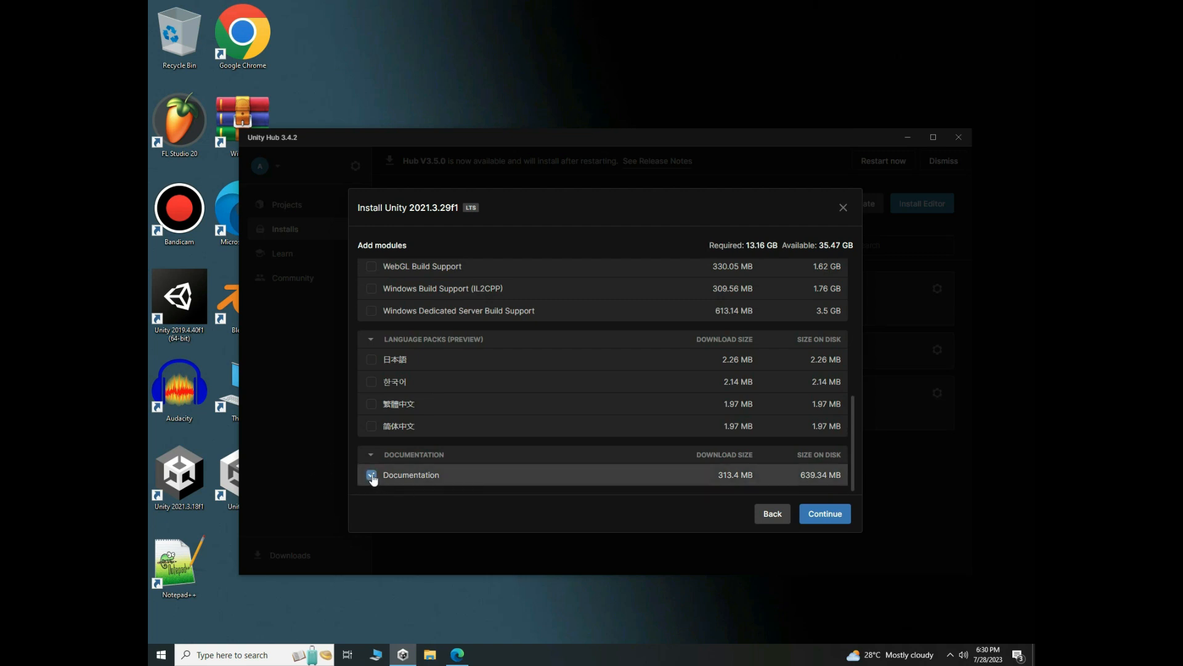
pyautogui.click(372, 475)
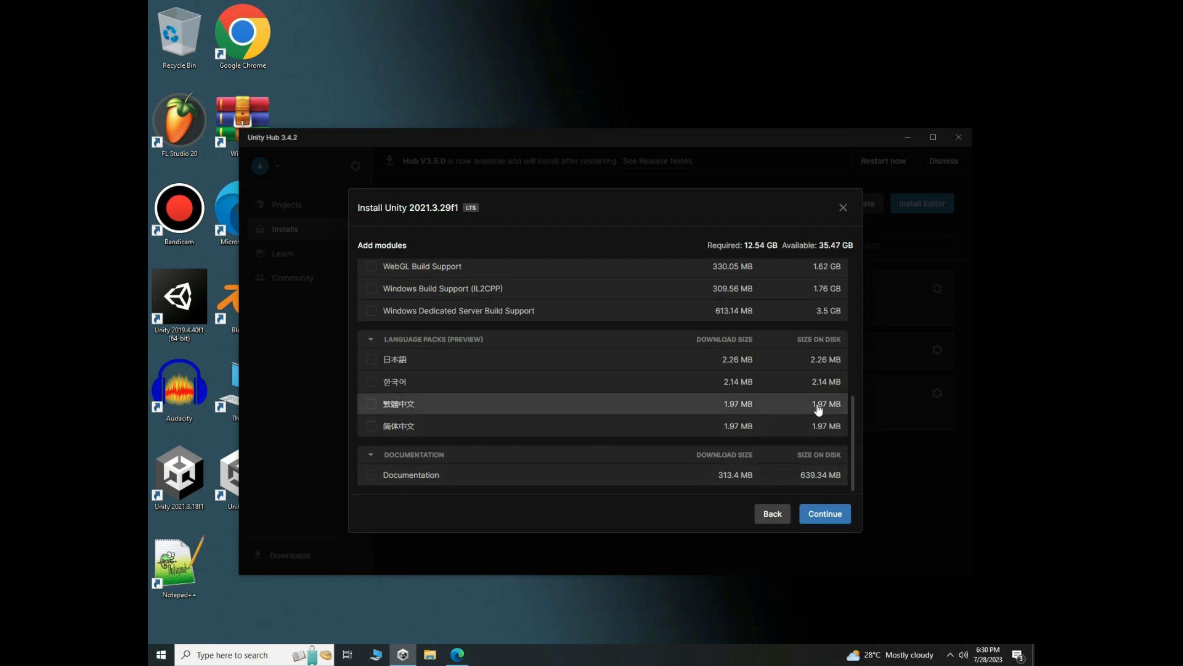
pyautogui.scroll(10, 853, 404)
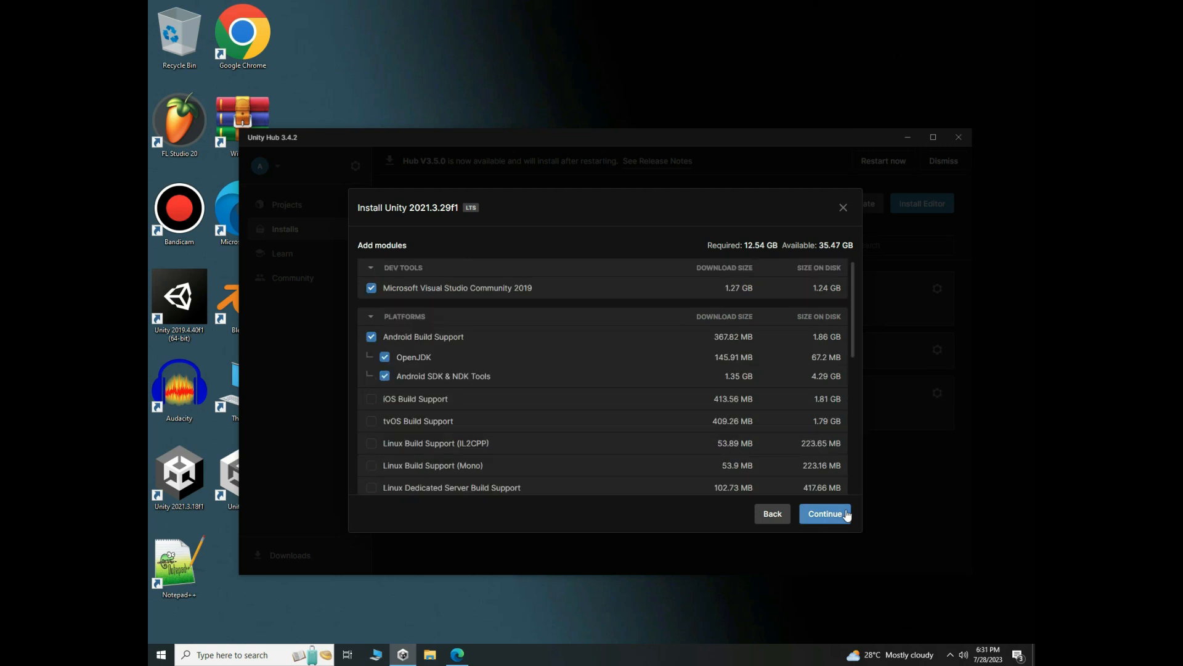
# Accept the Visual Studio 2019 Community and Android SDK and NDK license terms, and start the editor installation.
pyautogui.click(845, 515)
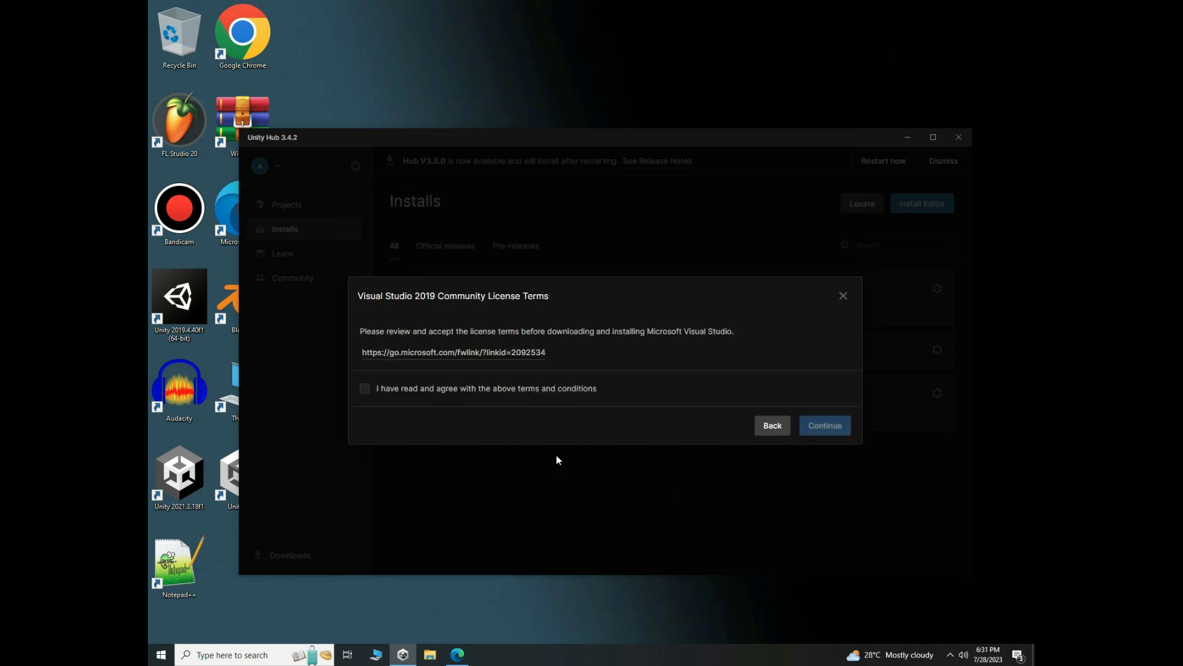
pyautogui.click(365, 388)
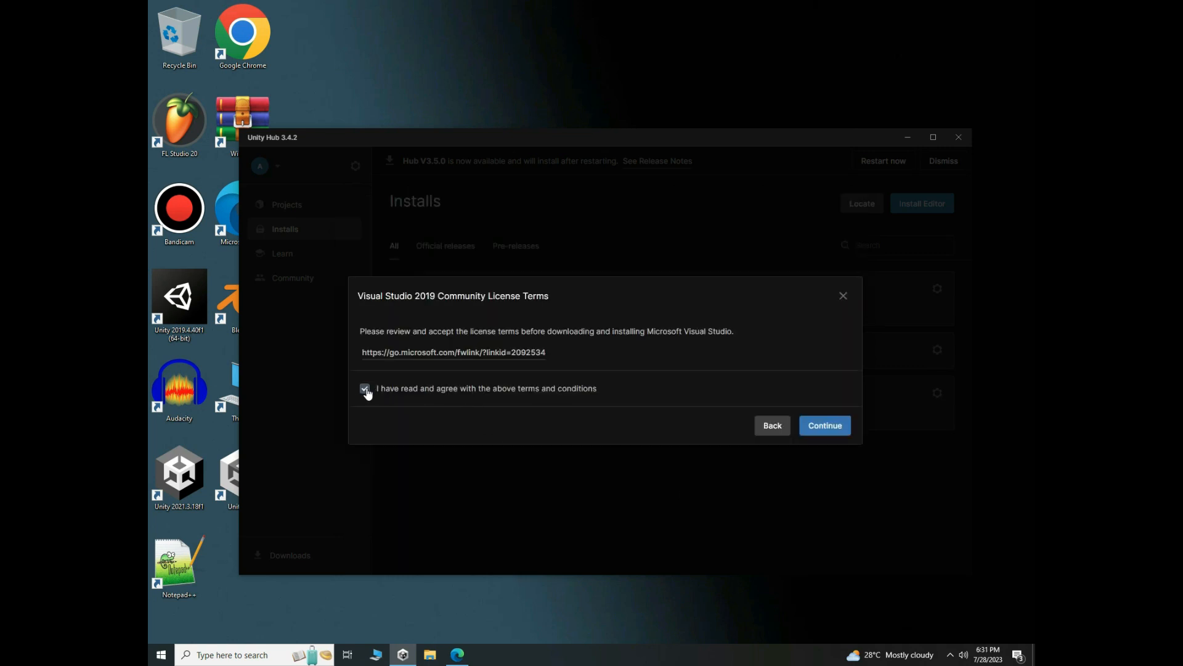
pyautogui.click(804, 432)
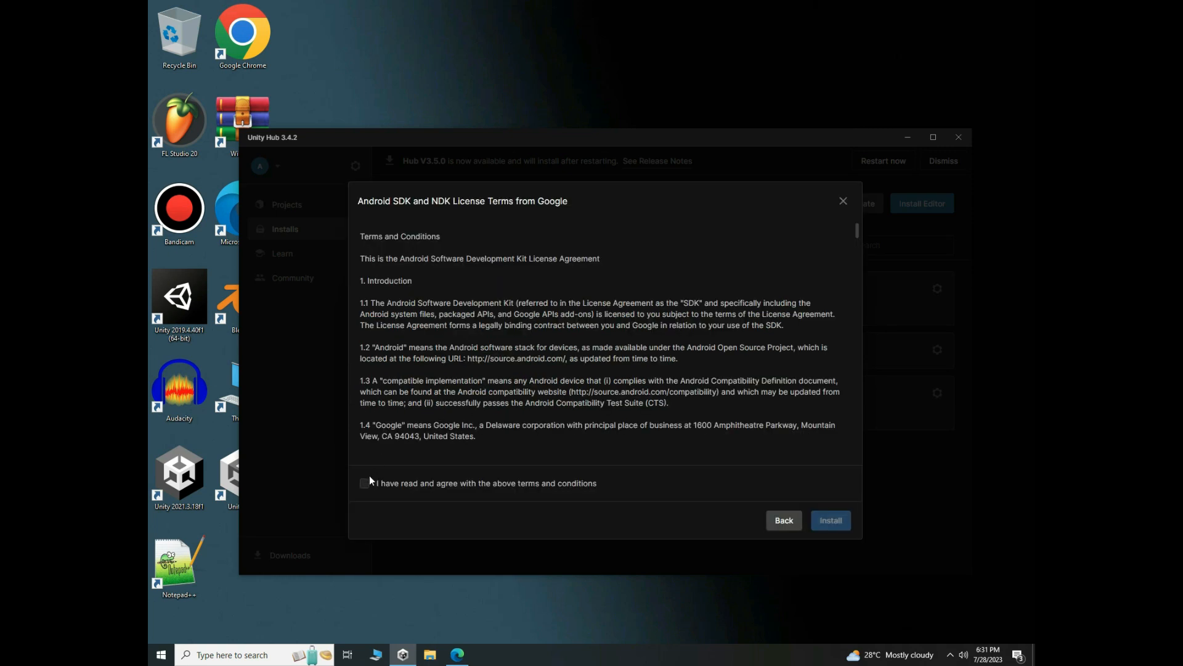
pyautogui.click(367, 482)
pyautogui.click(832, 521)
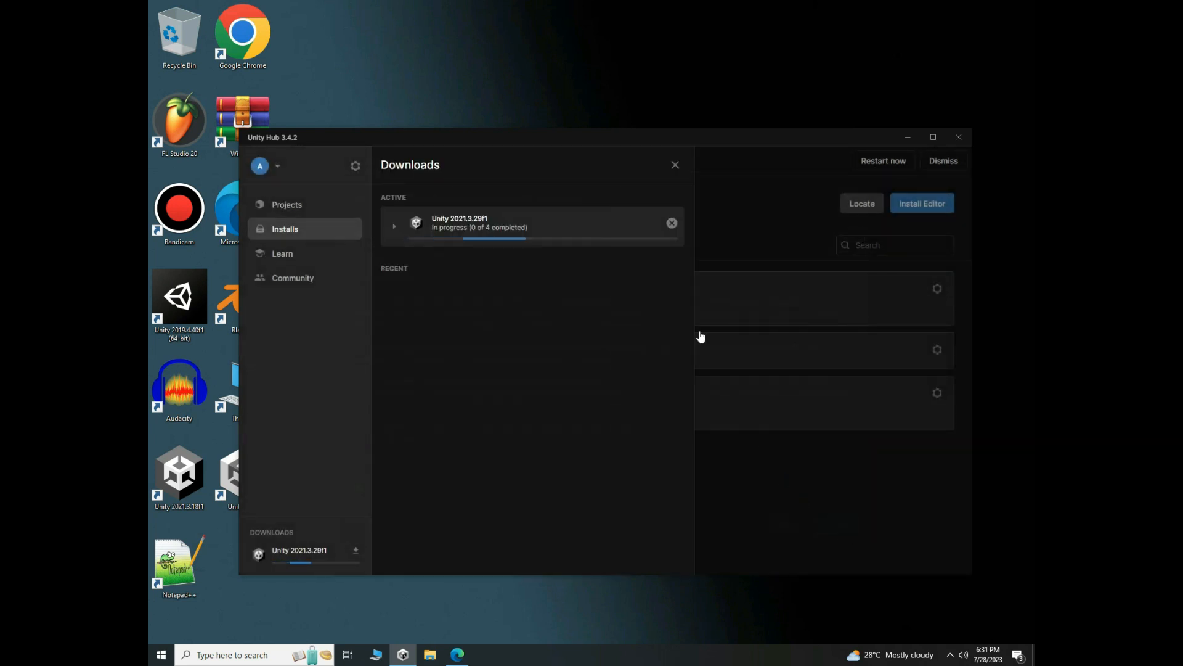
pyautogui.click(416, 228)
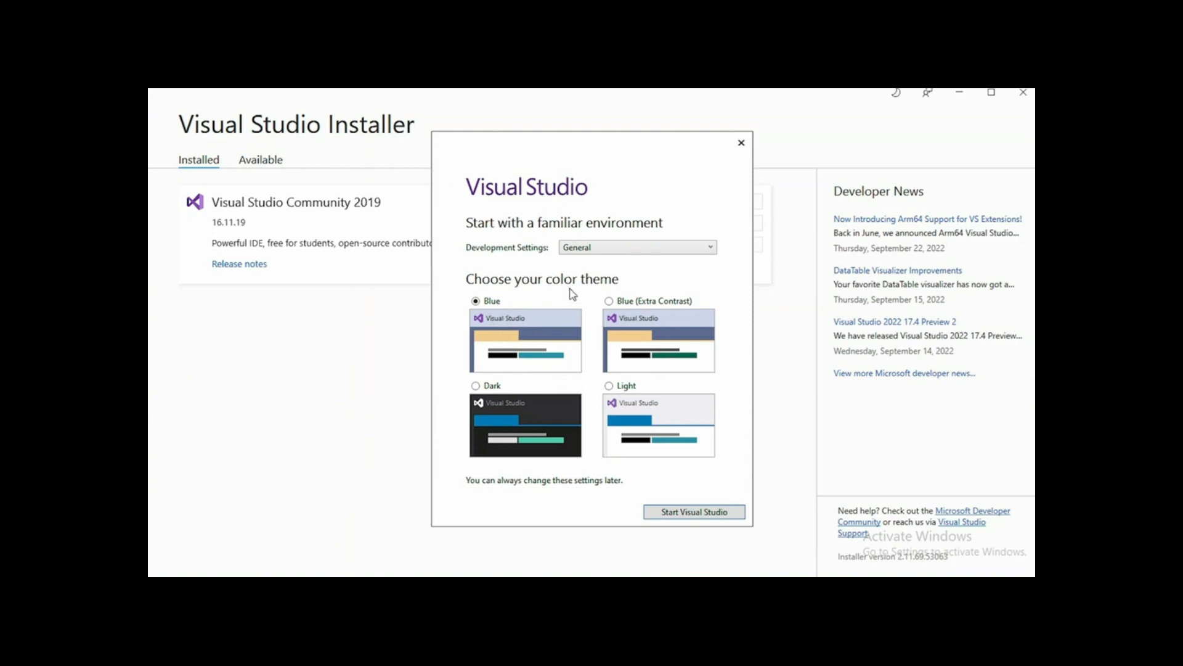
# Choose the Dark color theme and start Visual Studio.
pyautogui.click(476, 385)
pyautogui.click(703, 518)
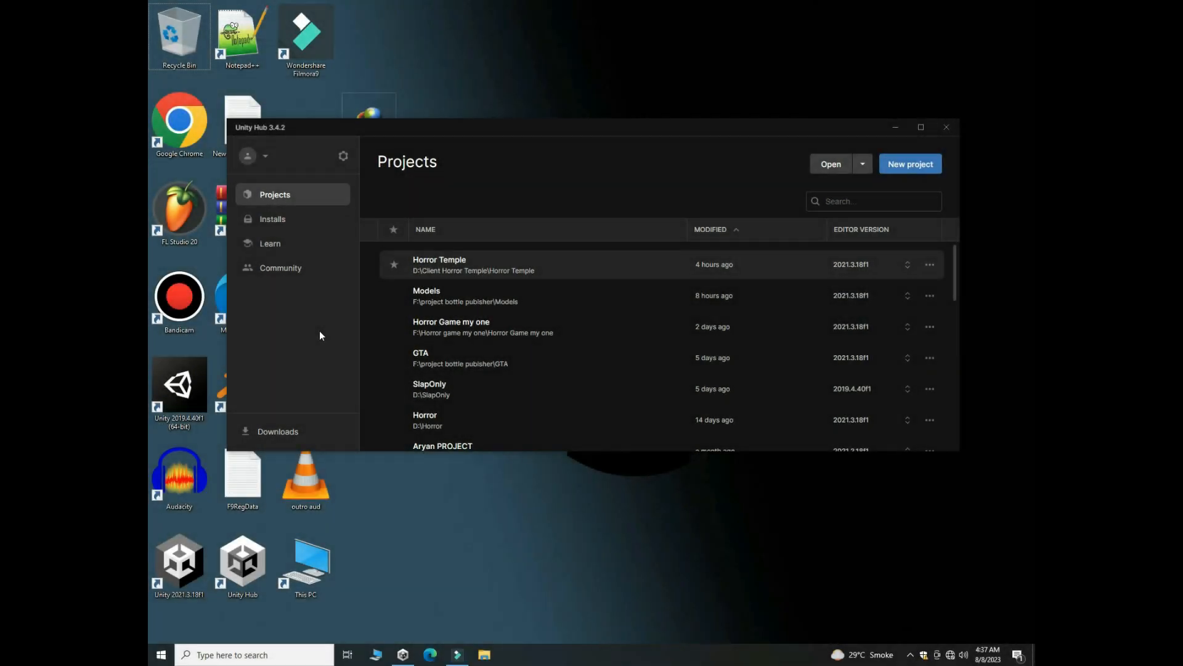
# Check the license information in Unity Hub's preferences, and return to the projects list.
pyautogui.click(340, 154)
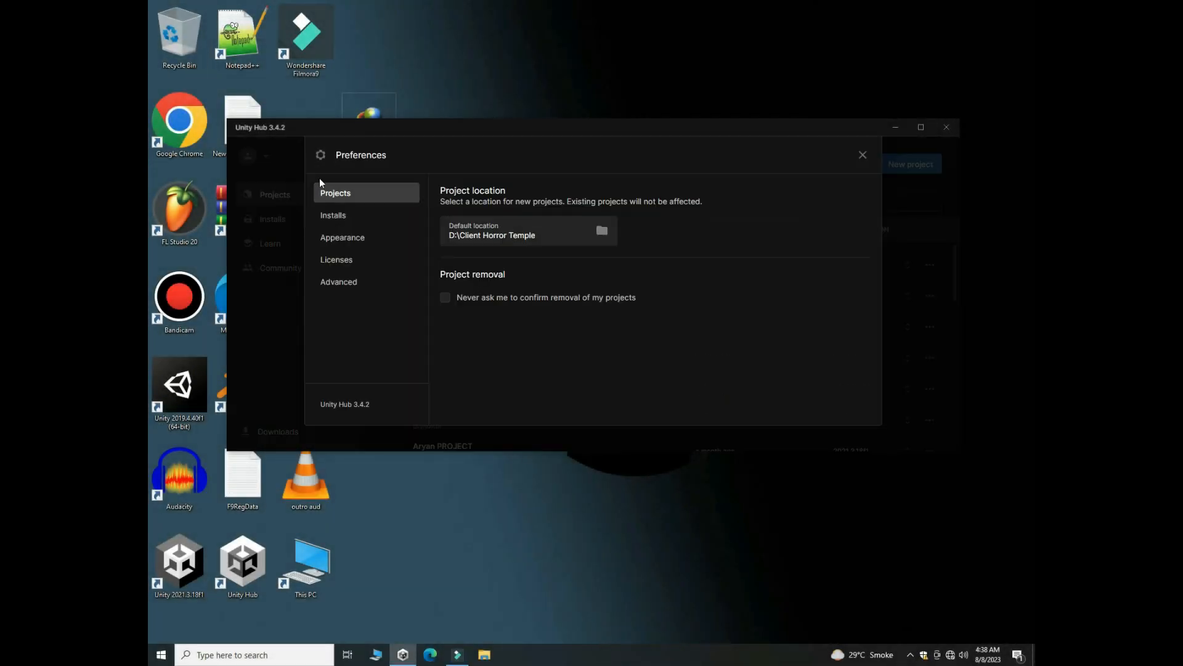
pyautogui.click(336, 261)
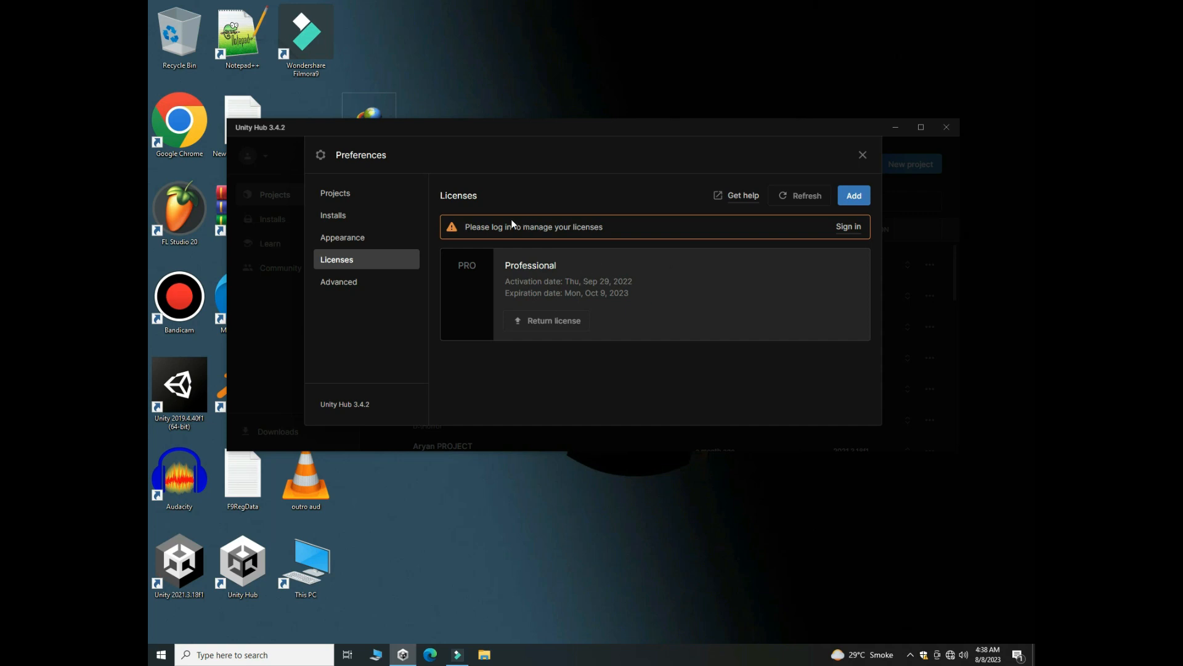
pyautogui.click(863, 156)
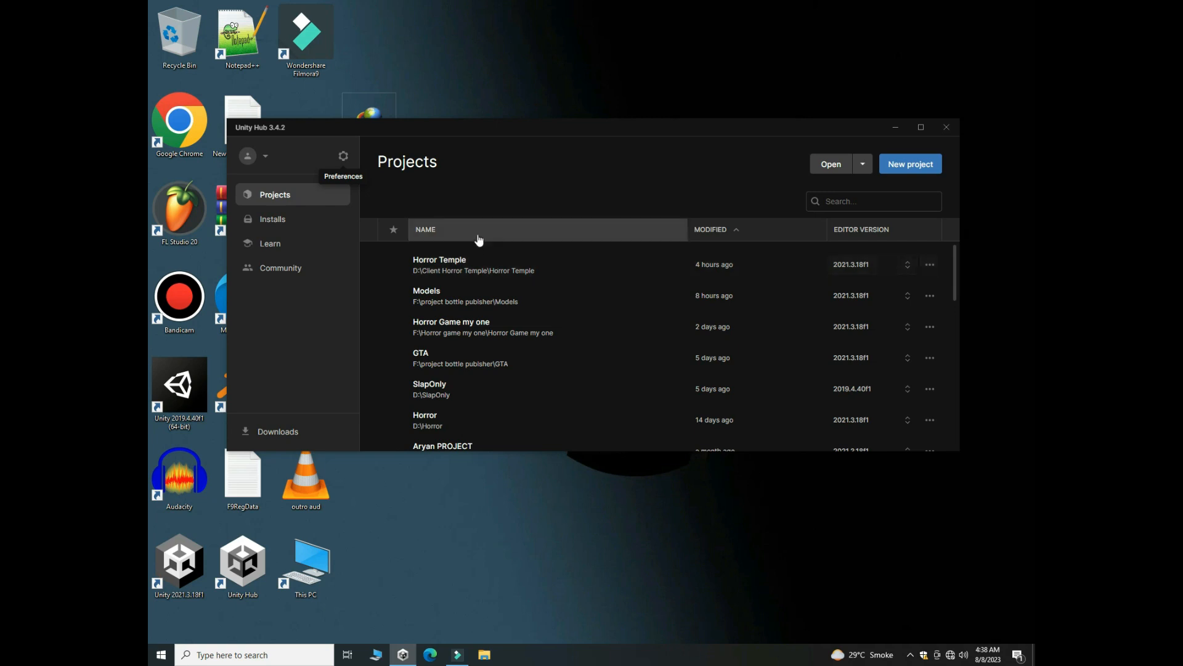
# Create a new project named "Horror game" from the 3D Core template with editor version 2021.3.18f1.
pyautogui.click(924, 164)
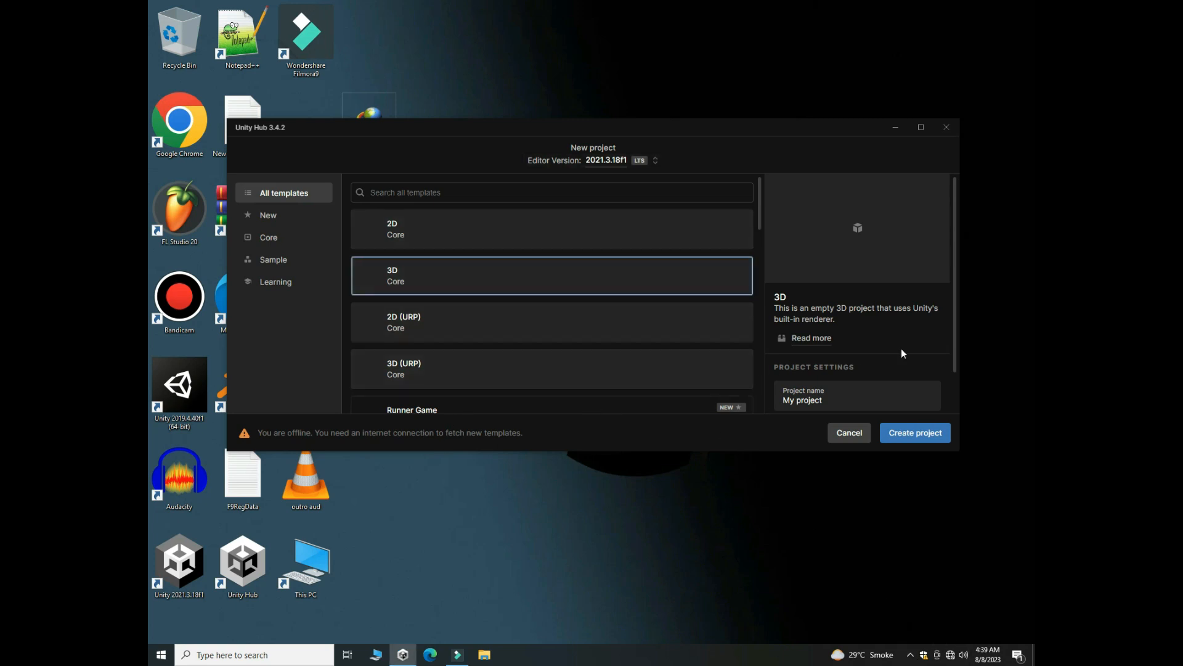
pyautogui.moveTo(953, 308); pyautogui.dragTo(954, 346)
pyautogui.tripleClick(856, 358)
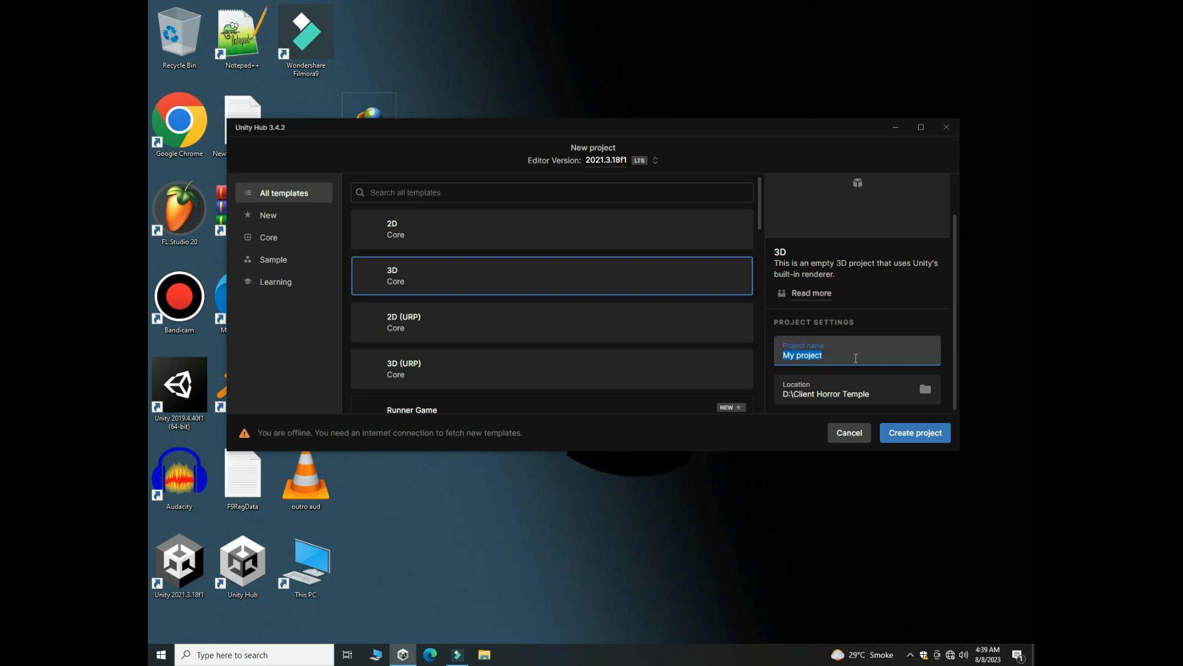
pyautogui.write('P')
pyautogui.press('BackSpace')
pyautogui.write('Horror game')
pyautogui.click(916, 435)
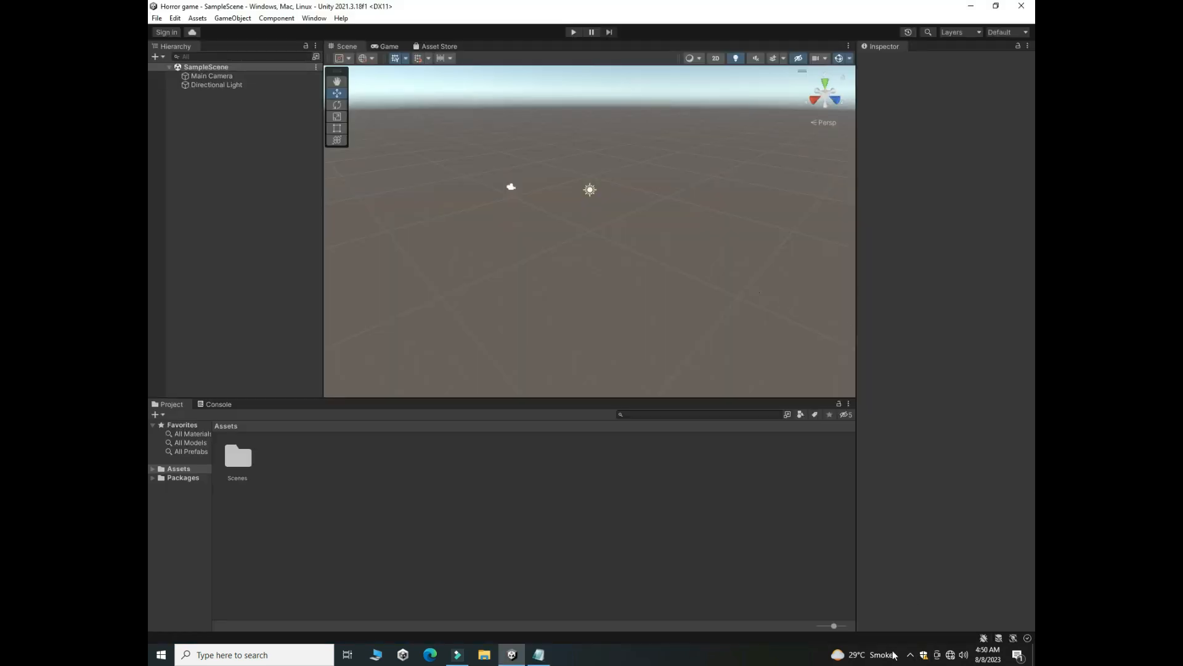
pyautogui.click(910, 656)
pyautogui.moveTo(597, 195); pyautogui.dragTo(765, 167, button='right')
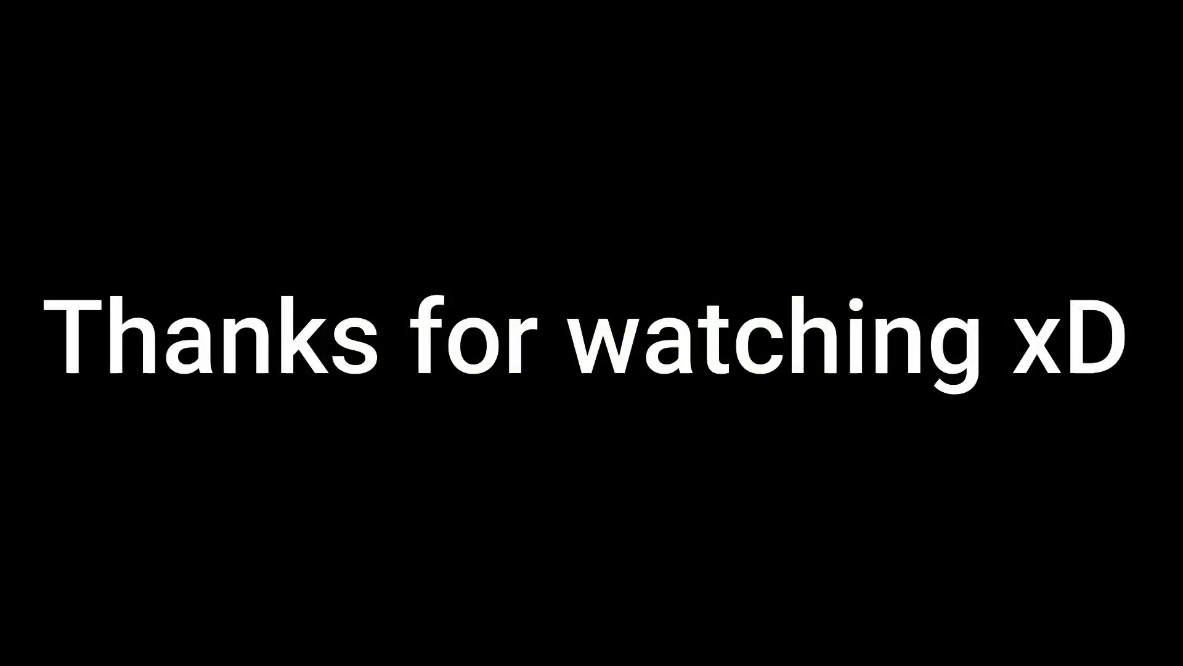